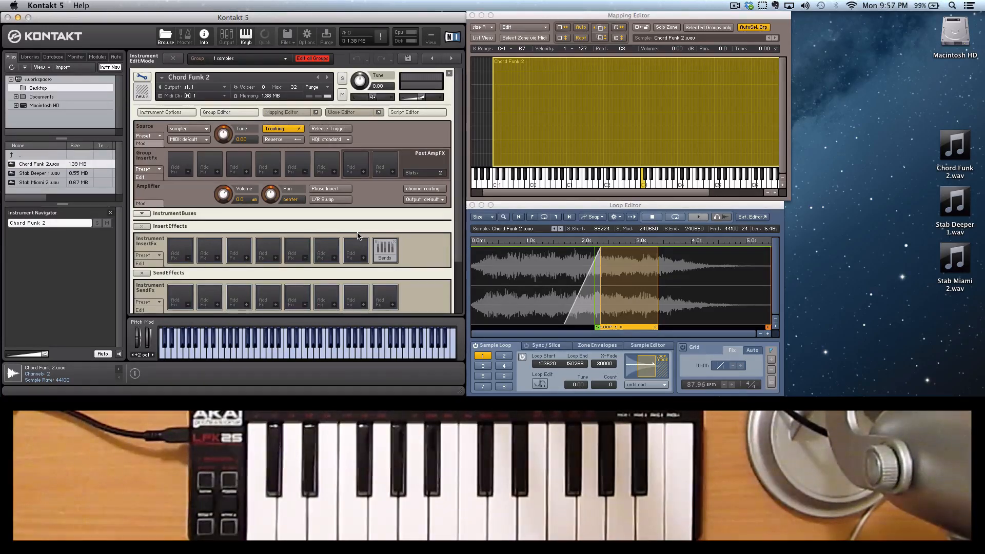
# - Collapse the instrument's InsertEffects and SendEffects sections
pyautogui.click(142, 226)
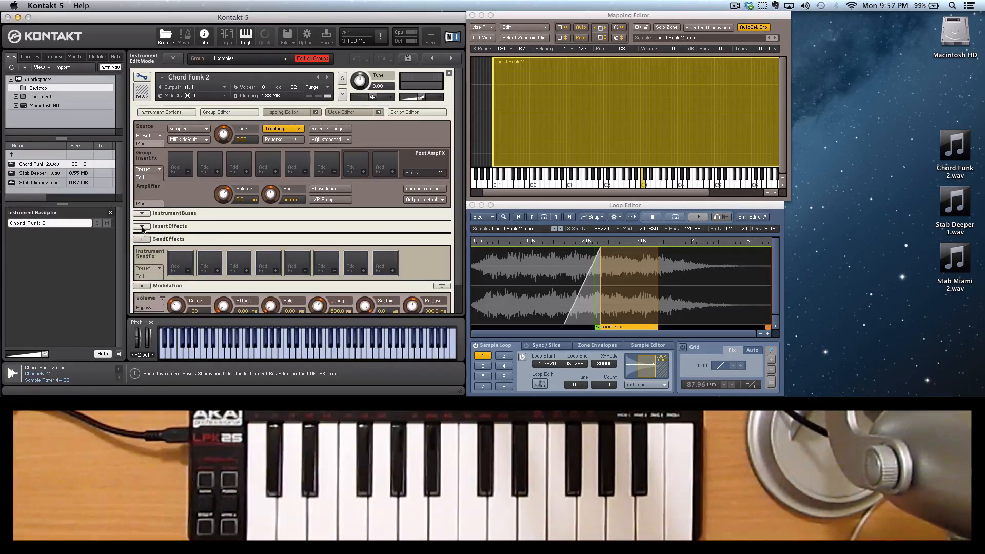
pyautogui.click(142, 239)
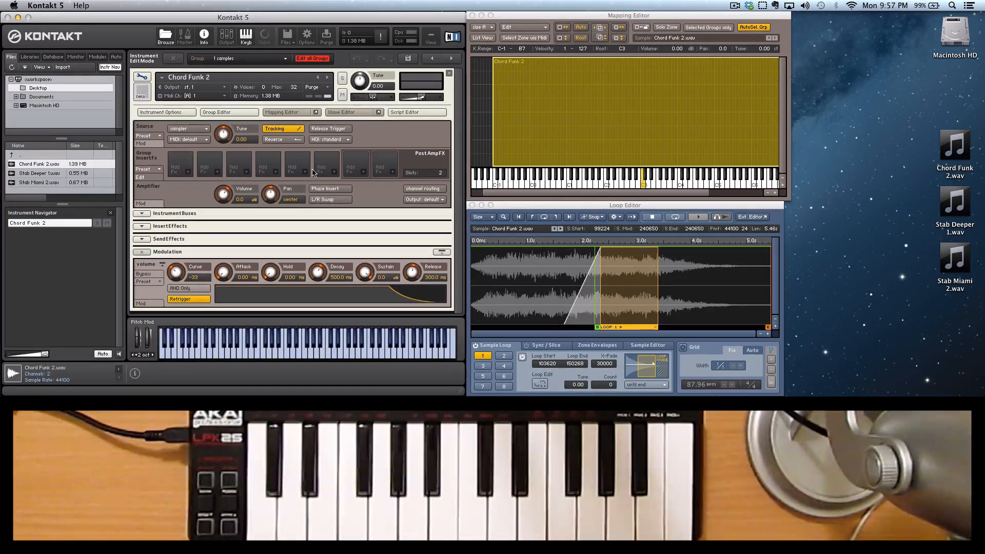
# - Add a Lo-Fi effect in the first group insert slot and raise its sample rate to about 22.3k
pyautogui.click(189, 172)
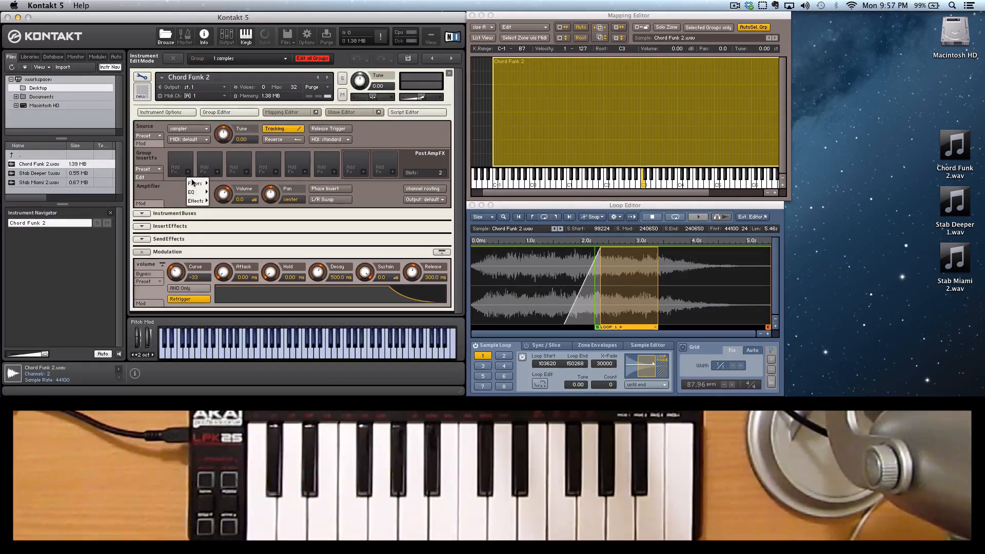
pyautogui.moveTo(199, 203)
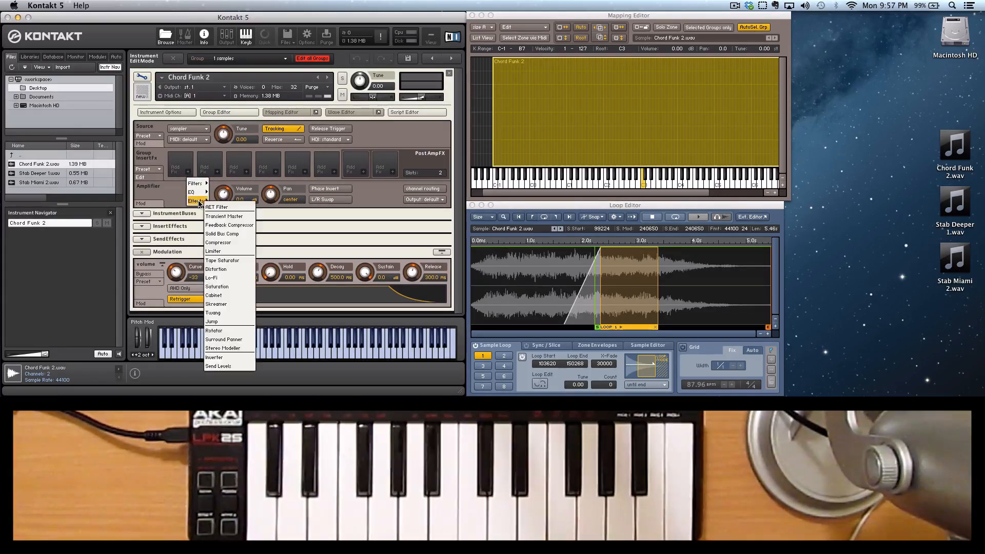
pyautogui.click(232, 278)
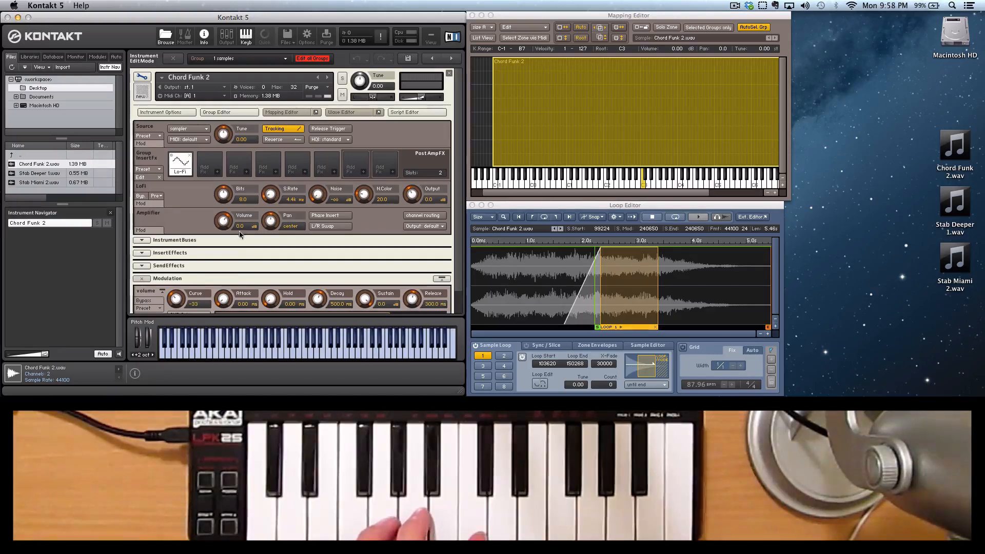
pyautogui.moveTo(271, 198); pyautogui.dragTo(266, 148)
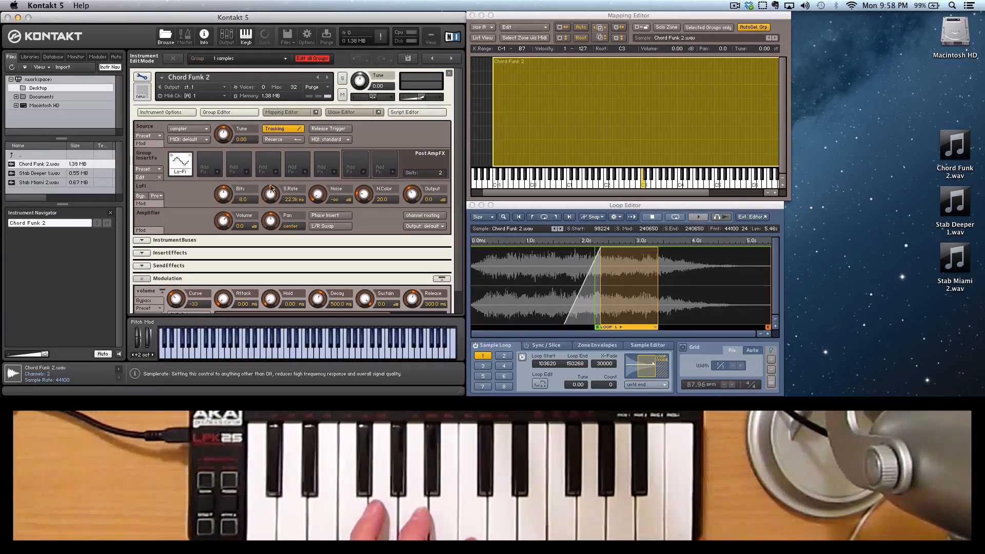
# - Add a Ladder LP4 low-pass filter in the second group insert slot and raise its cutoff slightly to about 417 Hz
pyautogui.click(218, 173)
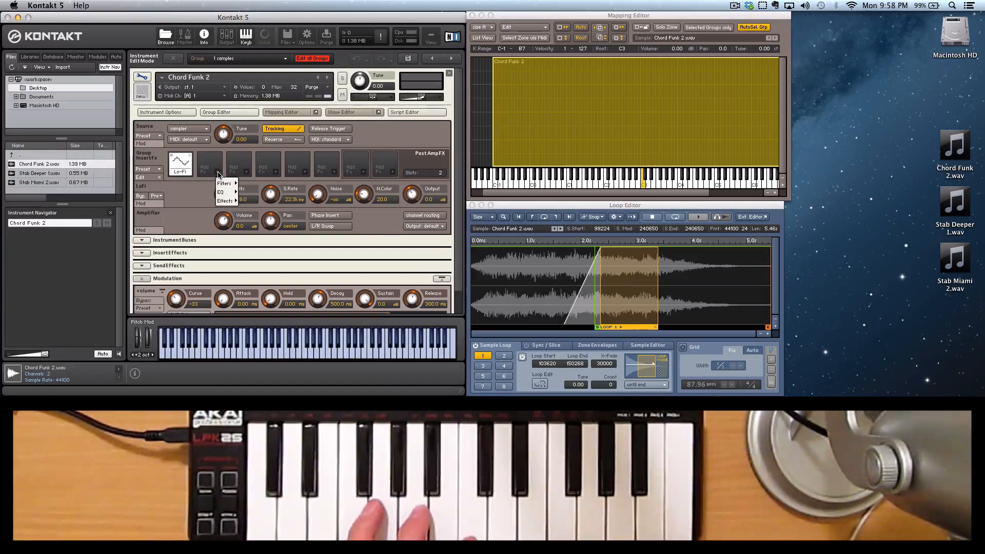
pyautogui.moveTo(226, 183)
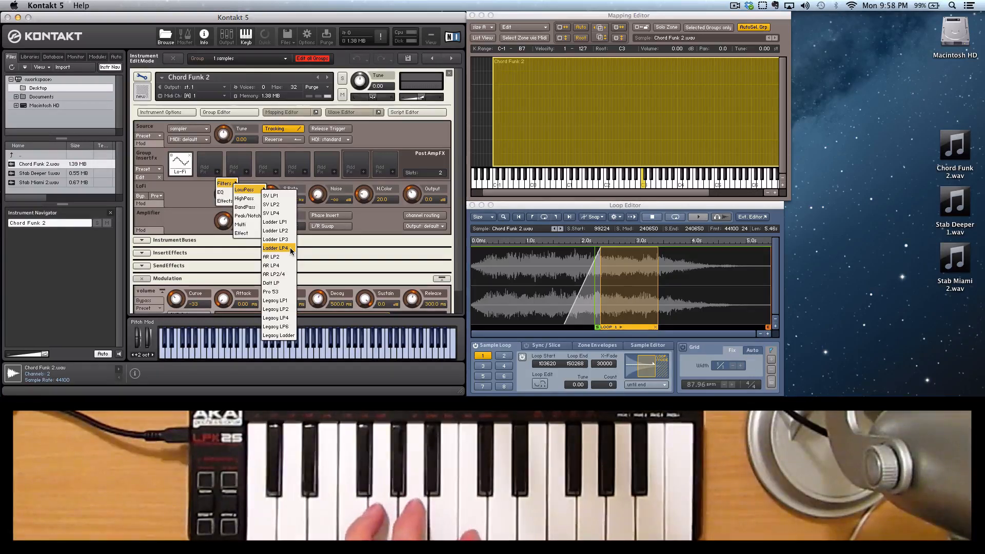
pyautogui.click(290, 249)
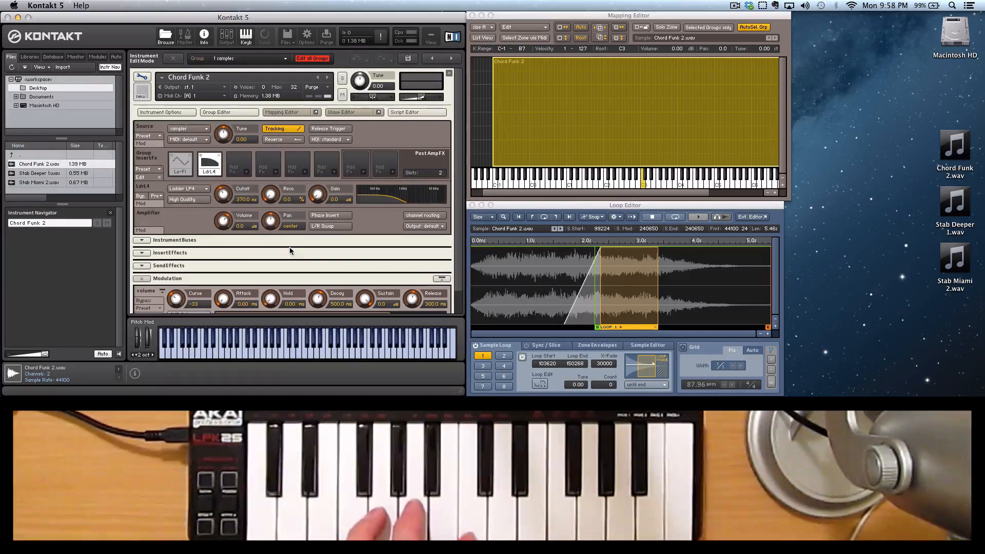
pyautogui.moveTo(224, 201)
pyautogui.mouseDown()
pyautogui.moveTo(222, 139)
pyautogui.moveTo(221, 195)
pyautogui.mouseUp()
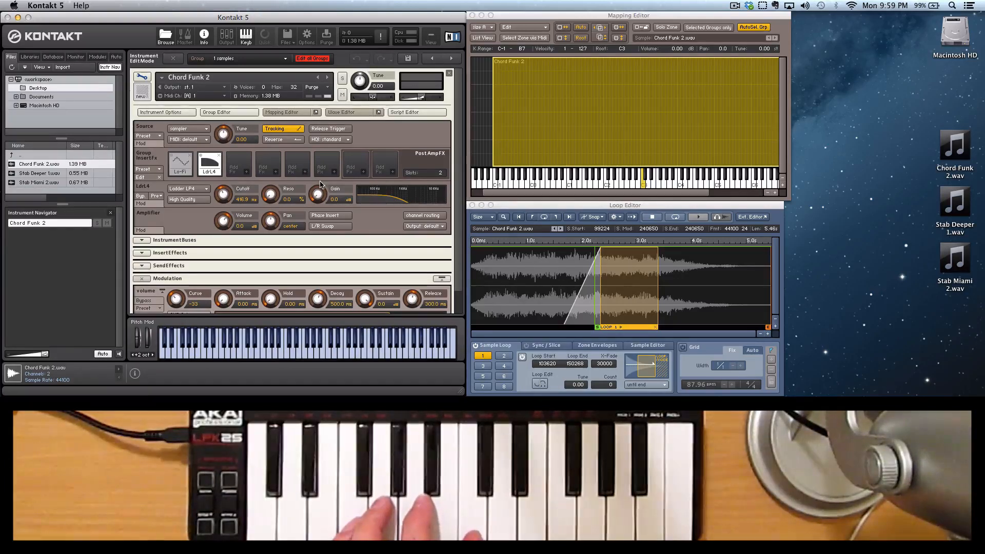
# - Set the instrument's maximum number of voices to 1
pyautogui.click(294, 88)
pyautogui.write('1')
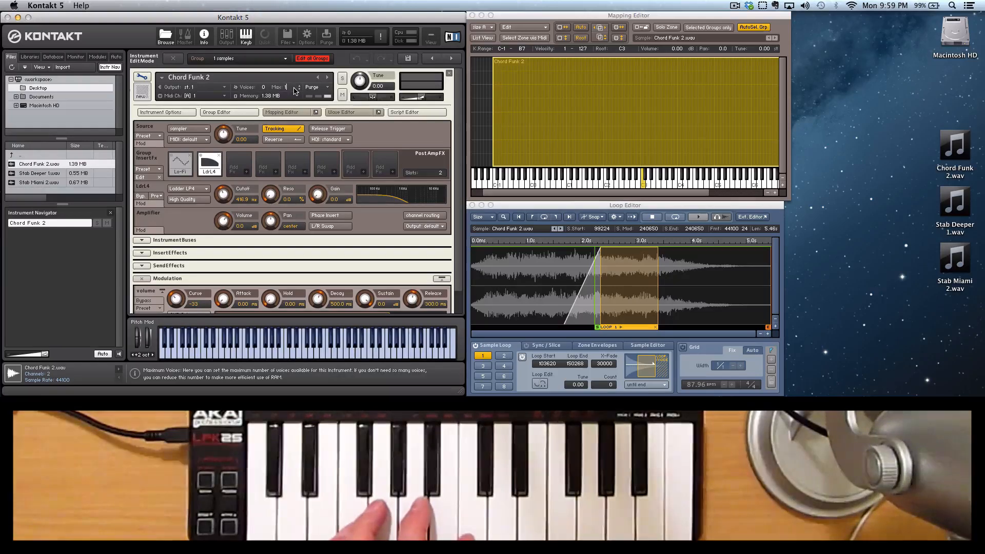
pyautogui.press('Return')
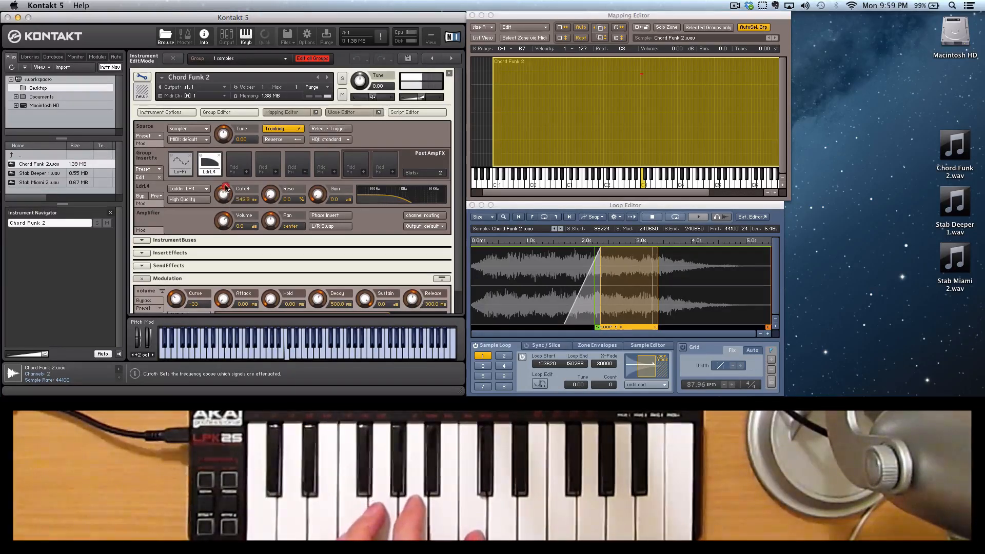
# - Sweep the Ladder LP4 filter's cutoff, ending at about 275 Hz, and raise its resonance to about 39%
pyautogui.moveTo(224, 192)
pyautogui.mouseDown()
pyautogui.moveTo(226, 151)
pyautogui.moveTo(225, 197)
pyautogui.mouseUp()
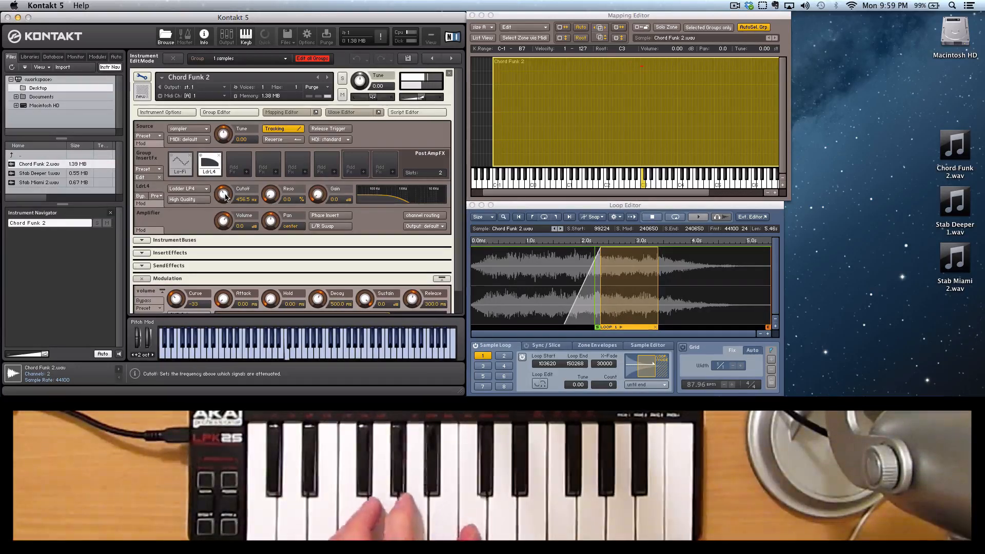
pyautogui.moveTo(226, 196); pyautogui.dragTo(220, 131)
pyautogui.moveTo(271, 193); pyautogui.dragTo(265, 146)
pyautogui.moveTo(229, 196); pyautogui.dragTo(236, 261)
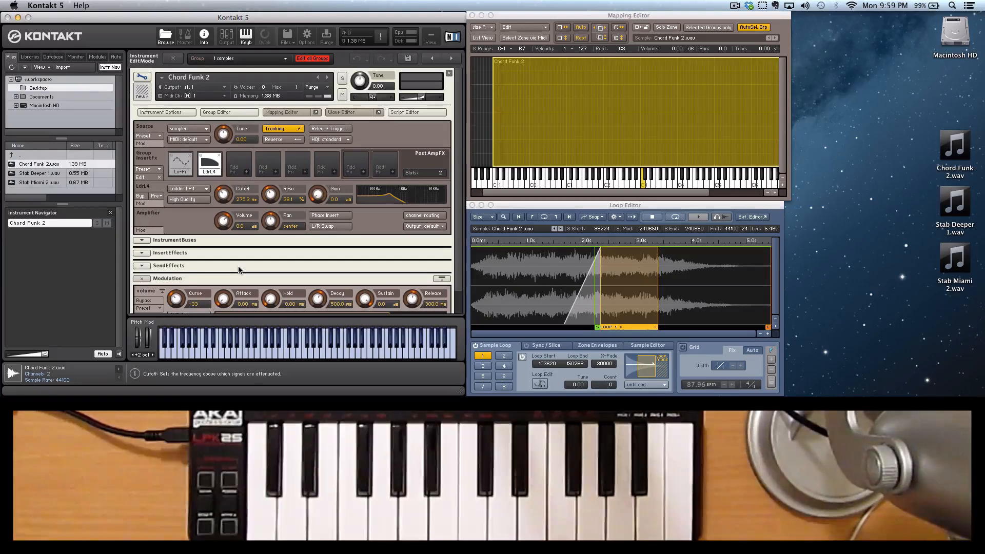
# - Assign an AHDSR envelope to the filter cutoff, jump to its controls and keep its modulation amount at full
pyautogui.rightClick(226, 196)
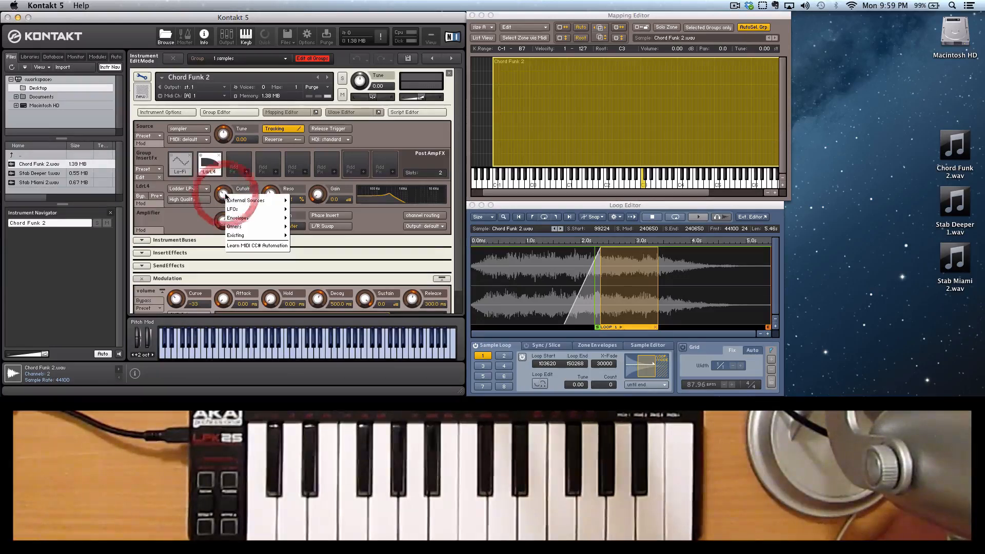
pyautogui.moveTo(259, 217)
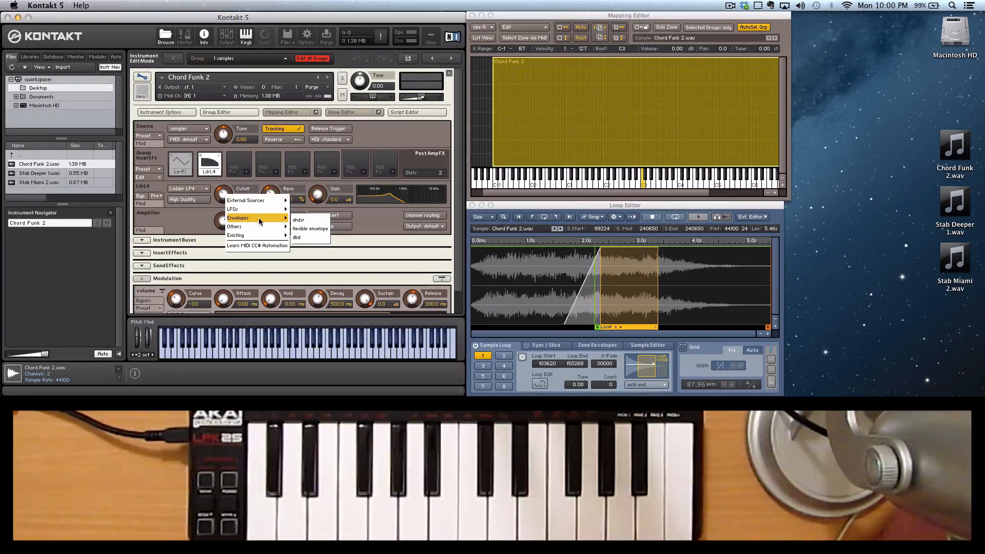
pyautogui.click(307, 222)
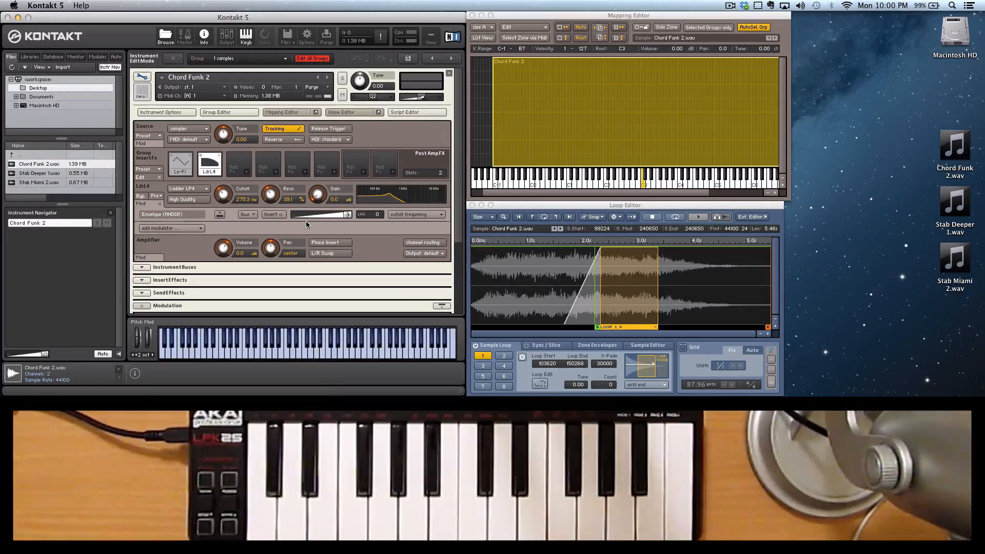
pyautogui.click(229, 214)
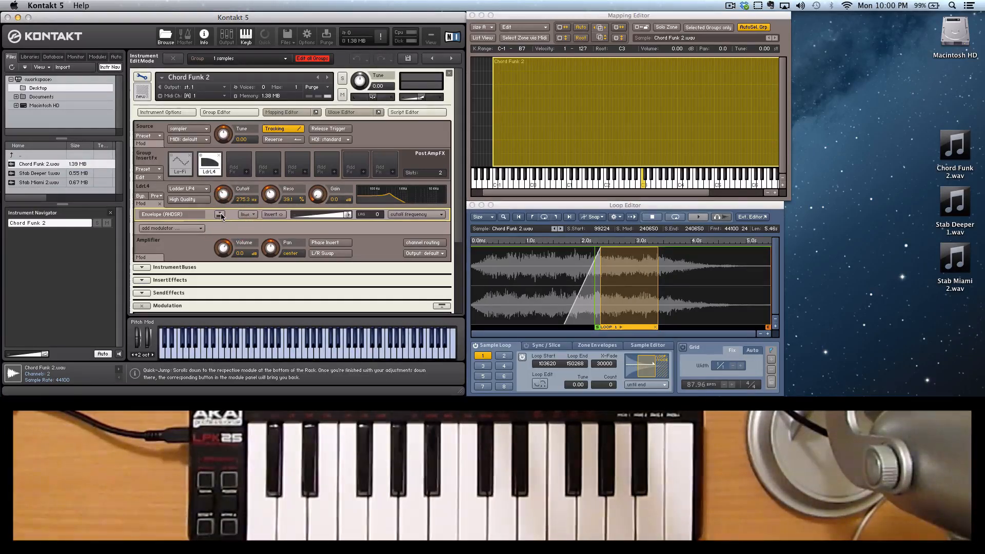
pyautogui.click(220, 214)
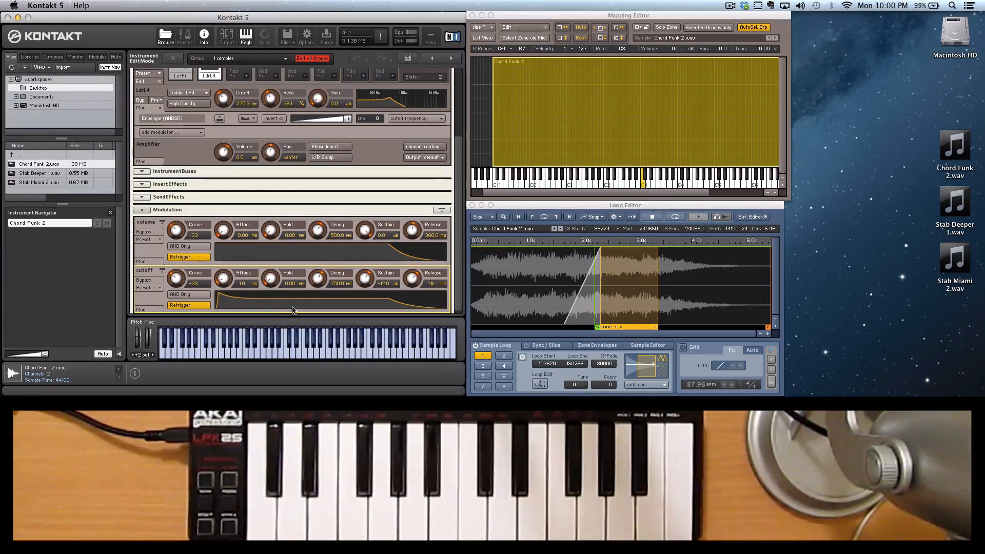
pyautogui.moveTo(347, 118)
pyautogui.mouseDown()
pyautogui.moveTo(324, 120)
pyautogui.moveTo(353, 121)
pyautogui.mouseUp()
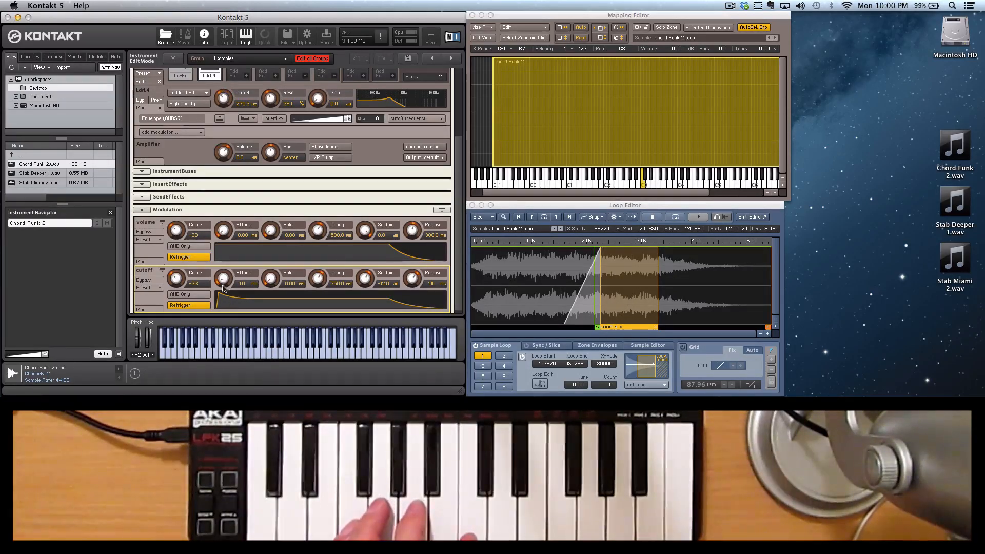
# - Shape the cutoff envelope with a longer attack, a decay of about 3.7k ms and a sustain of about -32.6 dB
pyautogui.moveTo(223, 279); pyautogui.dragTo(224, 225)
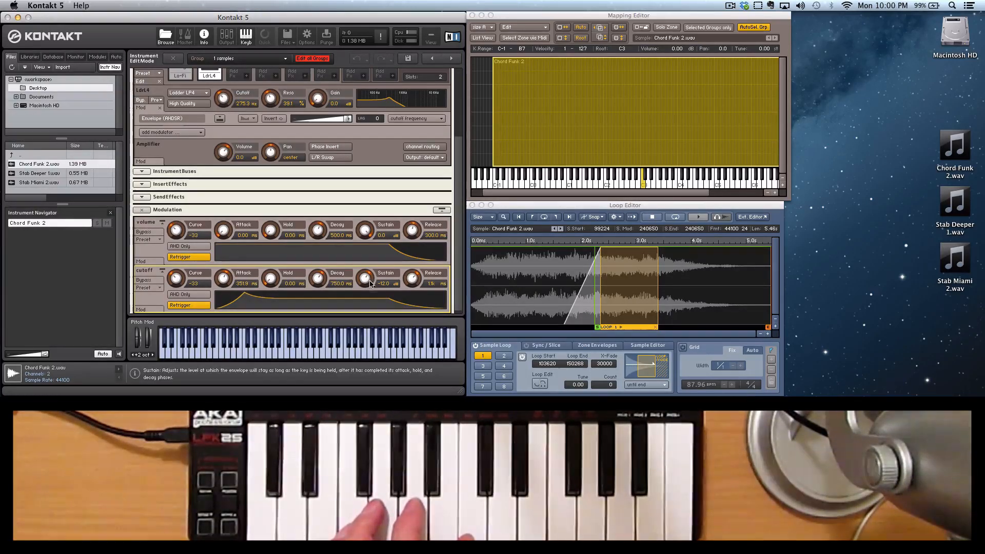
pyautogui.moveTo(365, 277); pyautogui.dragTo(373, 316)
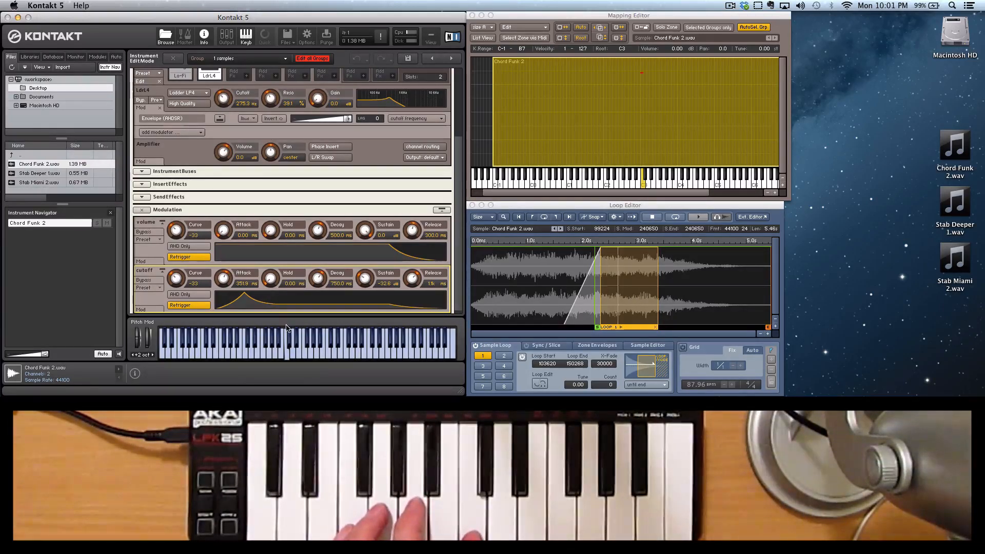
pyautogui.moveTo(223, 280); pyautogui.dragTo(224, 268)
pyautogui.moveTo(322, 280); pyautogui.dragTo(322, 271)
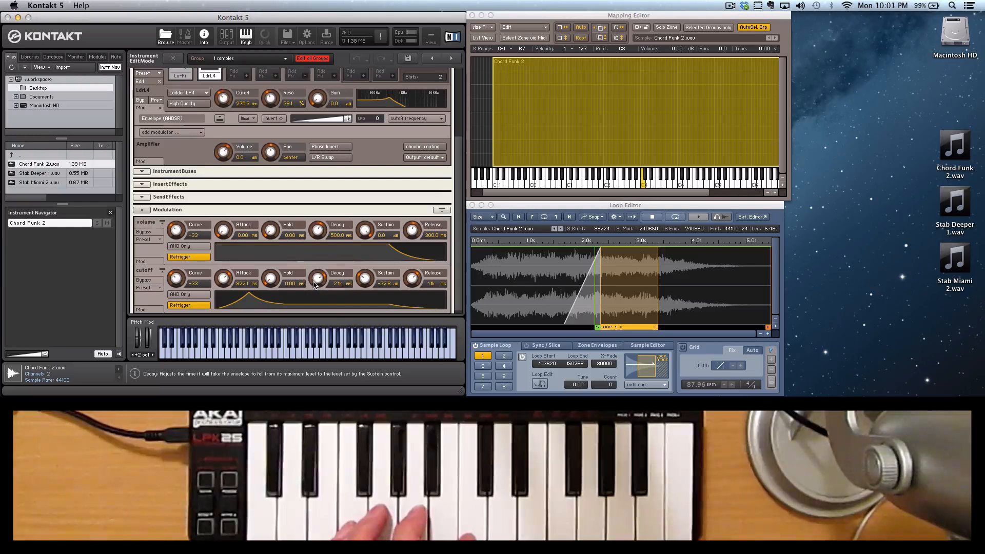
pyautogui.moveTo(316, 274); pyautogui.dragTo(315, 273)
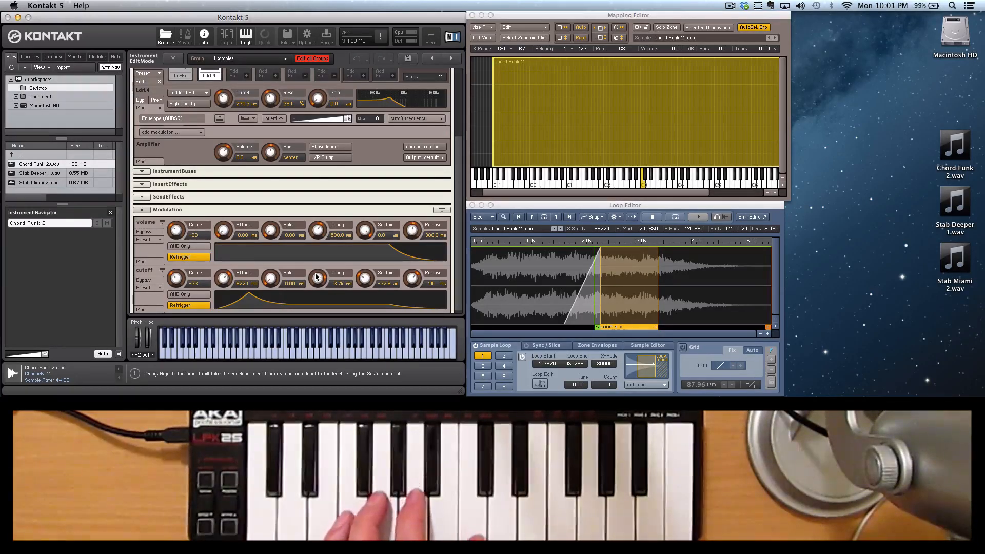
# - Assign a sine LFO to the filter cutoff and jump to its controls
pyautogui.scroll(3, 170, 144)
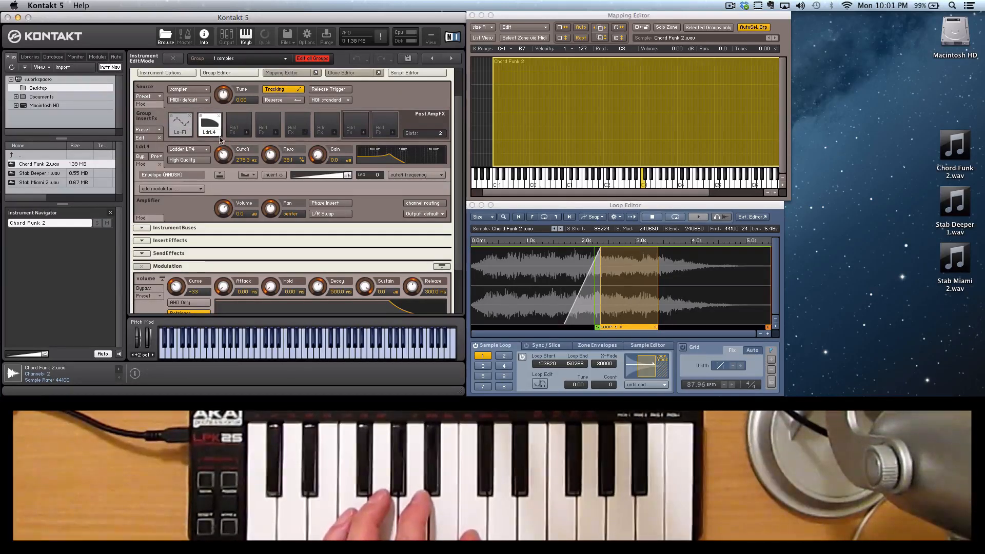
pyautogui.scroll(-3, 161, 298)
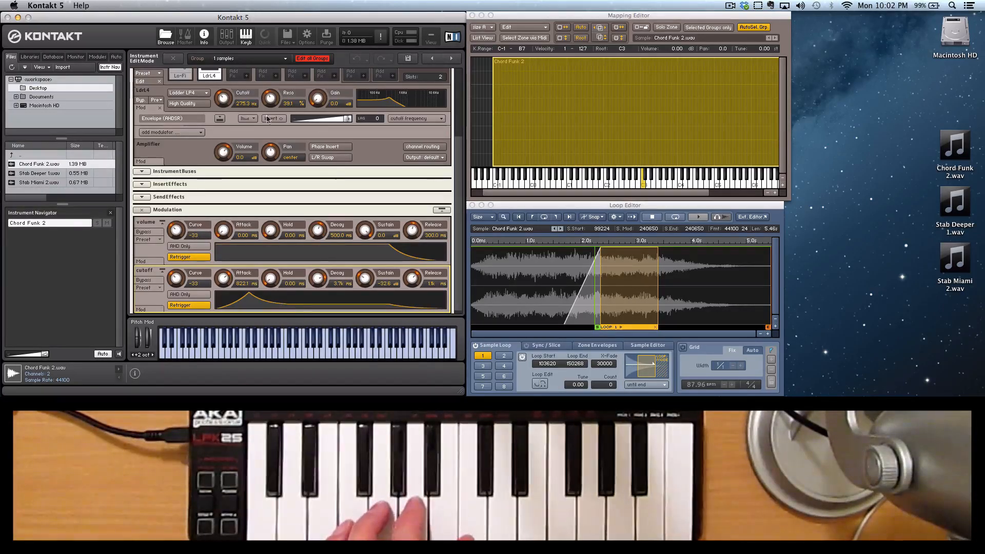
pyautogui.rightClick(223, 102)
pyautogui.moveTo(252, 116)
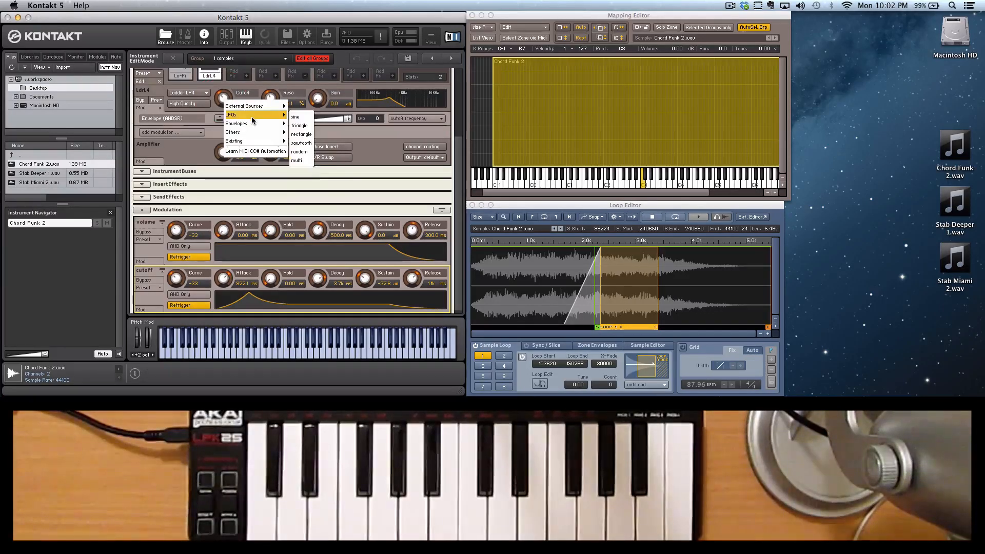
pyautogui.click(300, 118)
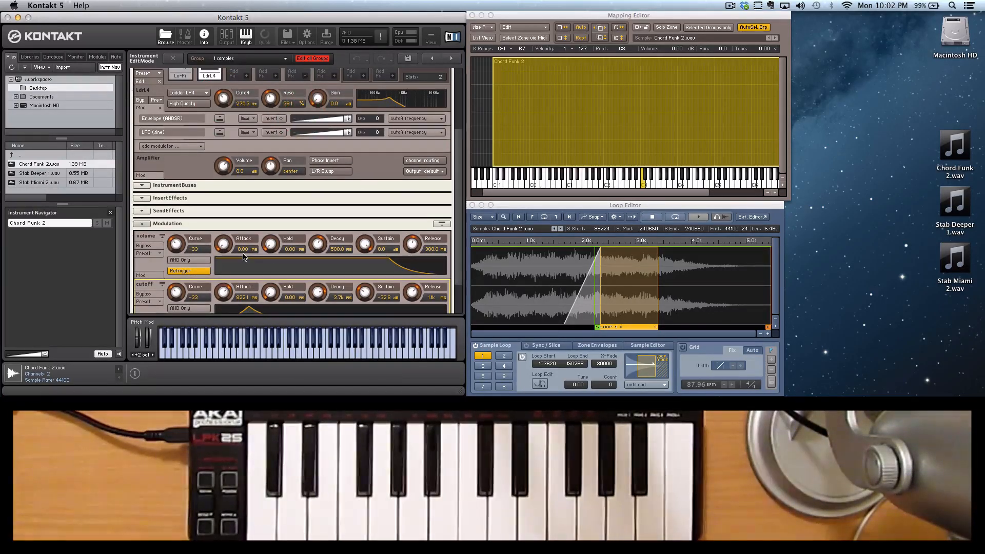
pyautogui.click(224, 133)
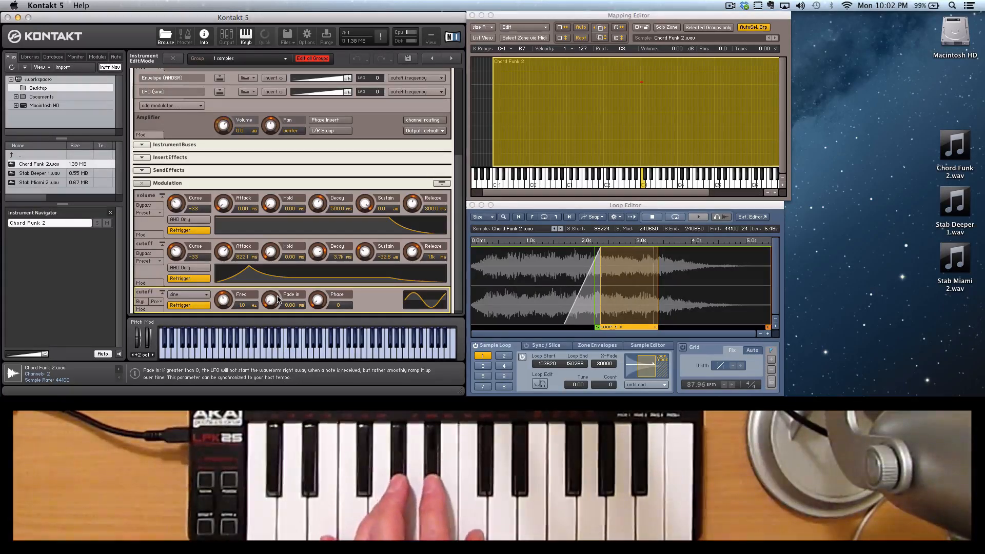
# - Set the cutoff LFO's frequency to about 6 Hz and reduce its modulation amount to roughly a third
pyautogui.moveTo(224, 301); pyautogui.dragTo(226, 283)
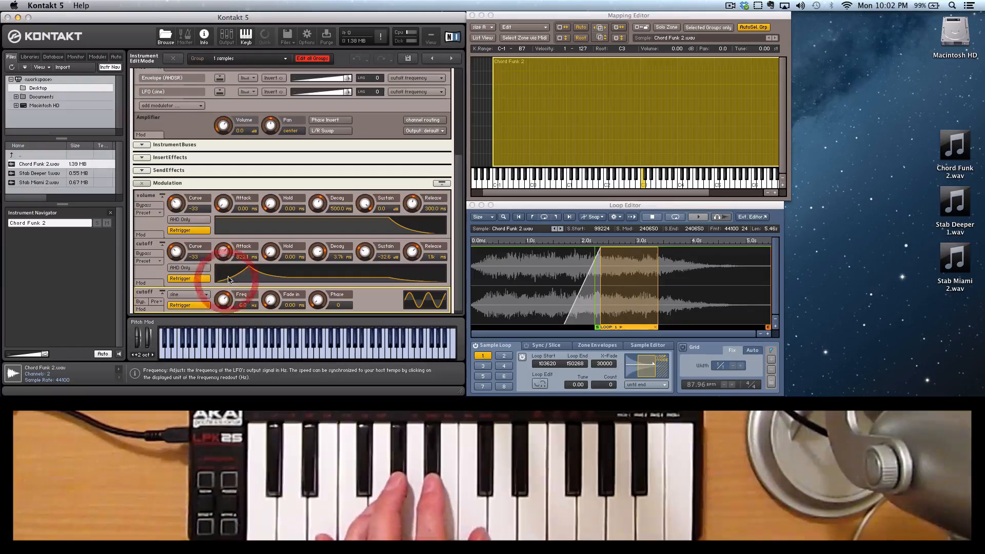
pyautogui.moveTo(347, 92); pyautogui.dragTo(311, 93)
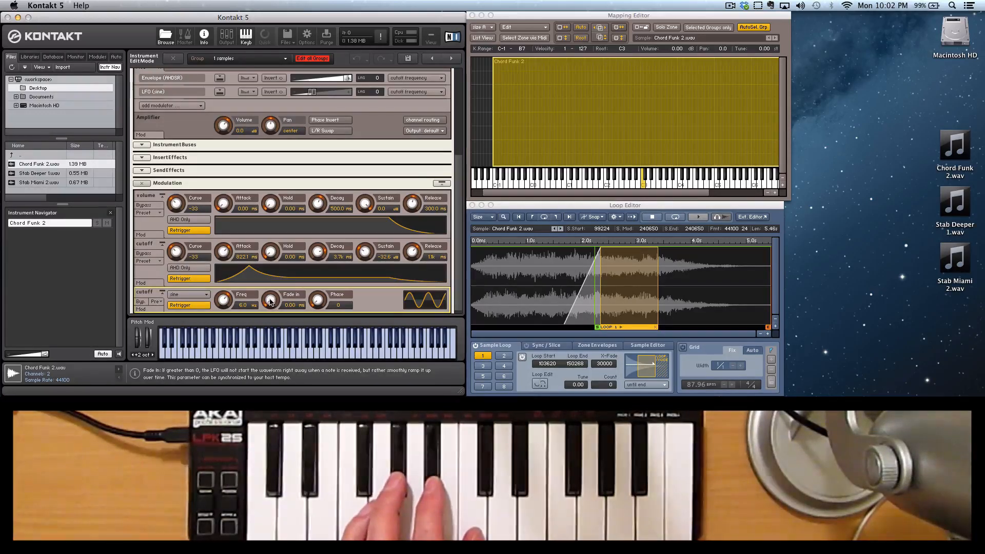
# - Increase the cutoff LFO's fade-in time to about 2.9k ms
pyautogui.moveTo(270, 302); pyautogui.dragTo(275, 244)
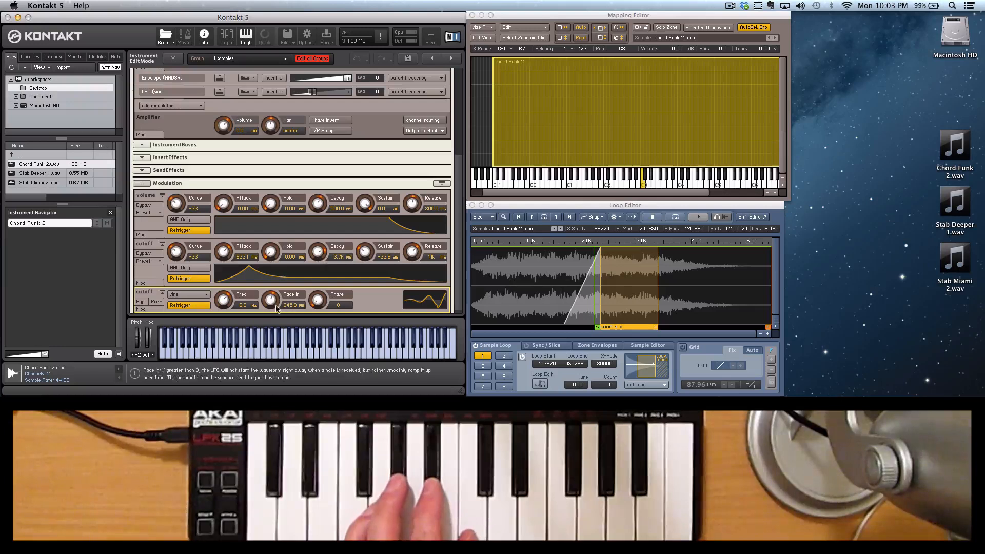
pyautogui.moveTo(275, 302)
pyautogui.mouseDown()
pyautogui.moveTo(273, 286)
pyautogui.moveTo(269, 295)
pyautogui.mouseUp()
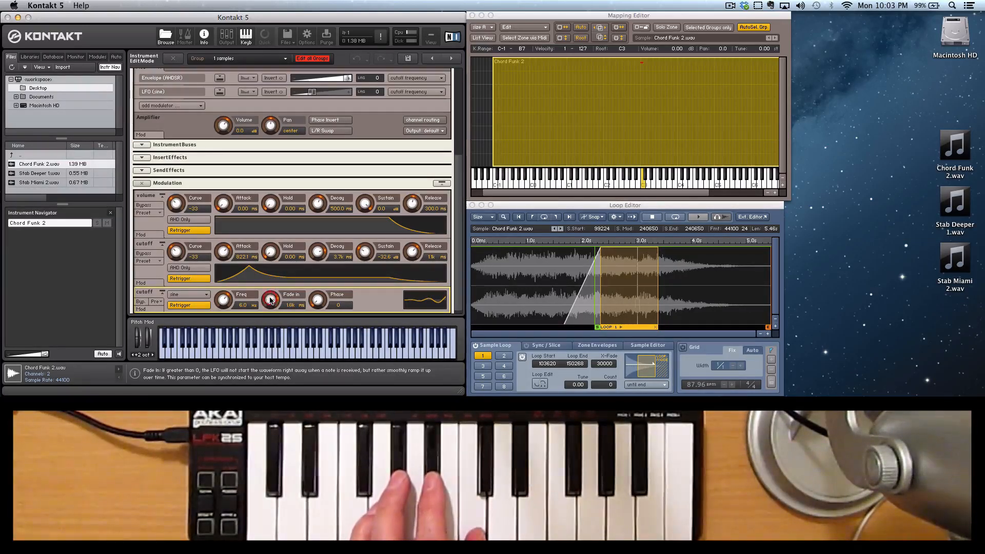
pyautogui.moveTo(270, 303); pyautogui.dragTo(271, 300)
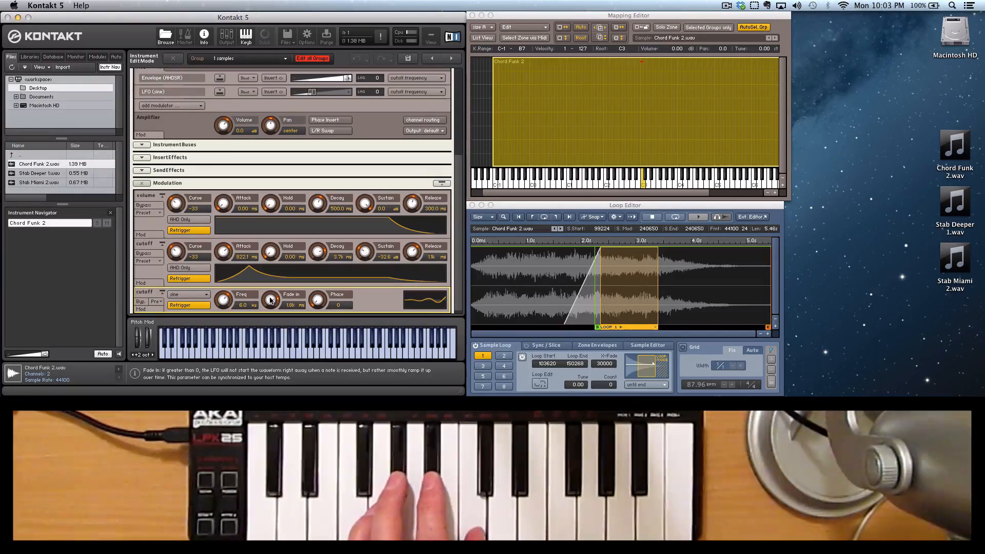
pyautogui.moveTo(271, 300); pyautogui.dragTo(270, 301)
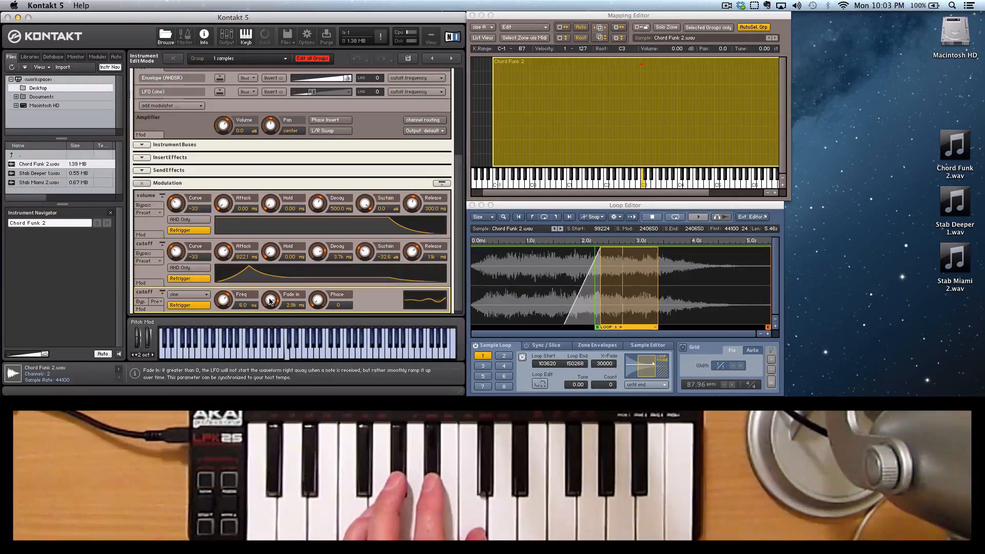
# - Increase the cutoff LFO's fade-in time to about 6.3k ms and slightly reduce its modulation amount
pyautogui.moveTo(271, 302); pyautogui.dragTo(273, 304)
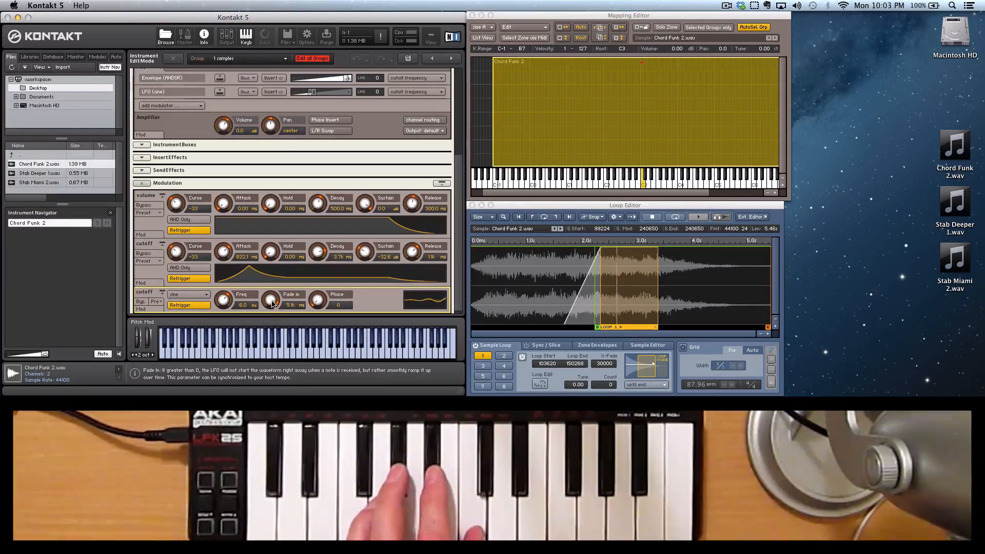
pyautogui.click(273, 304)
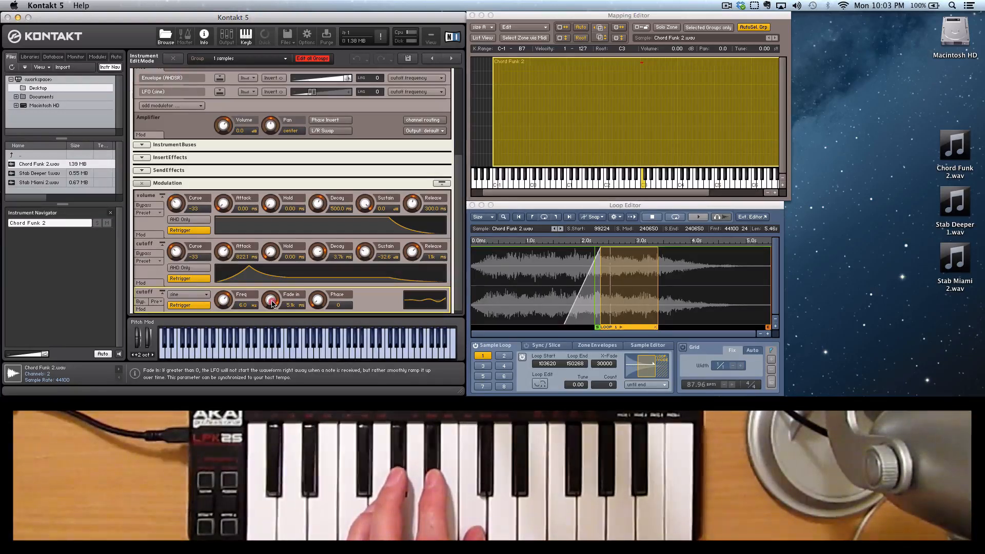
pyautogui.moveTo(273, 302); pyautogui.dragTo(272, 302)
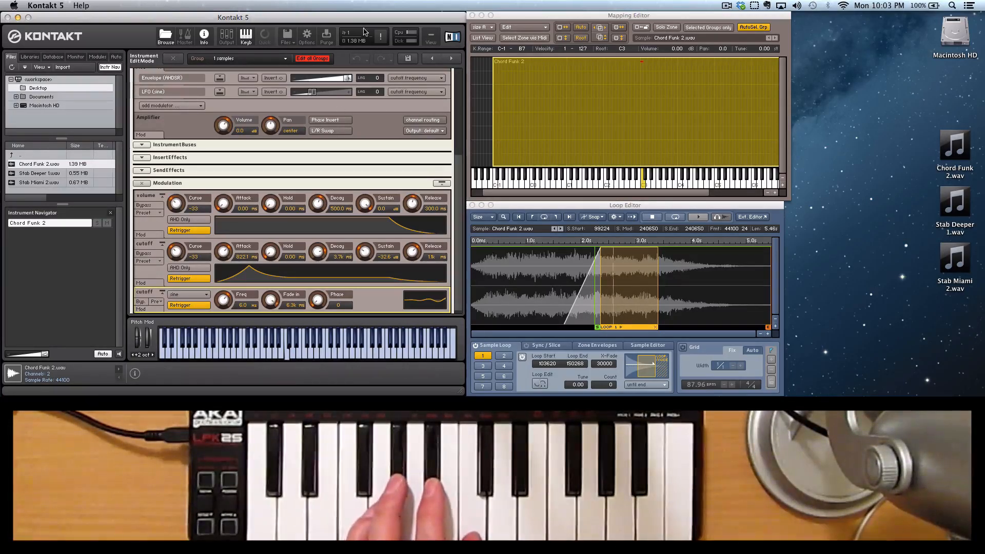
pyautogui.moveTo(313, 92); pyautogui.dragTo(310, 94)
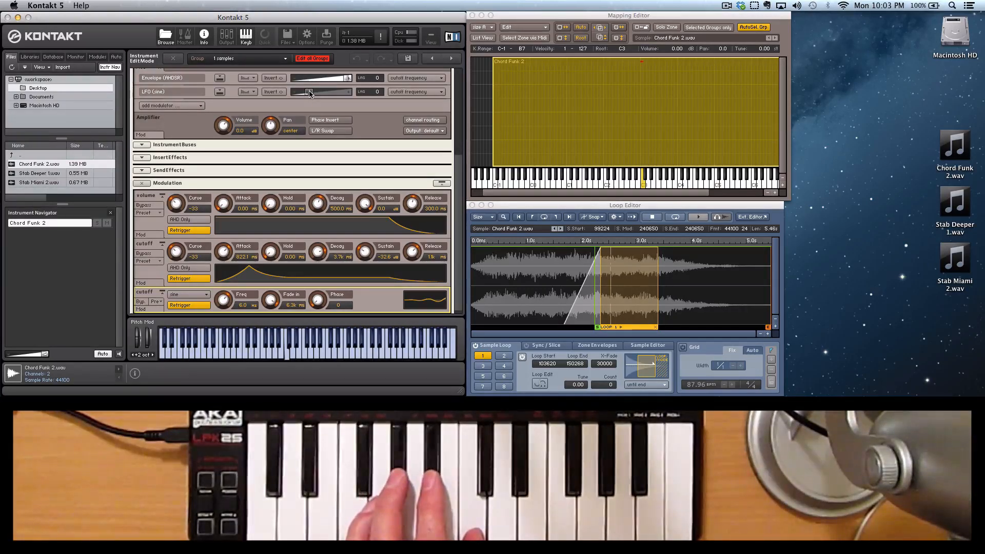
# - Check the tempo-sync note values available for the cutoff LFO's frequency, leaving the setting as is
pyautogui.scroll(5, 310, 94)
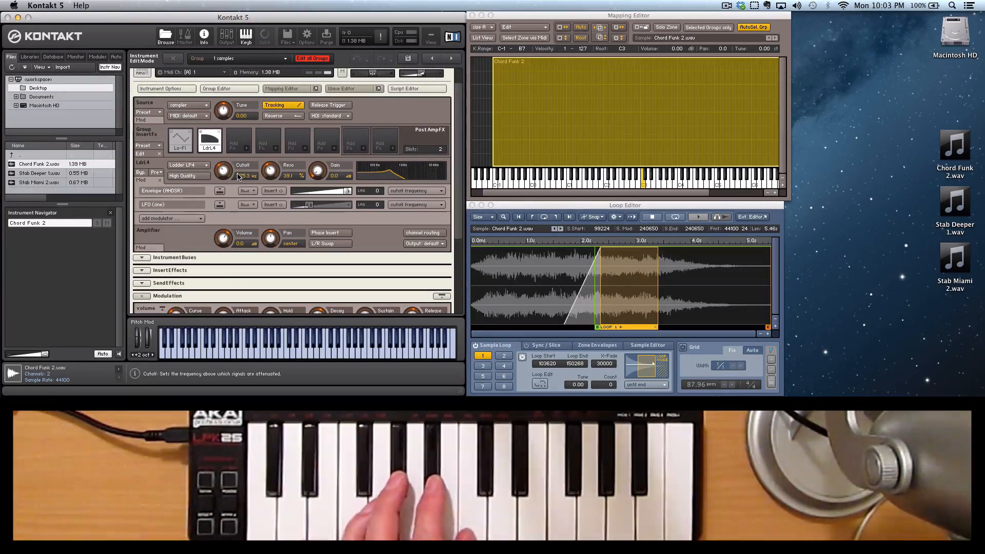
pyautogui.scroll(-1, 238, 176)
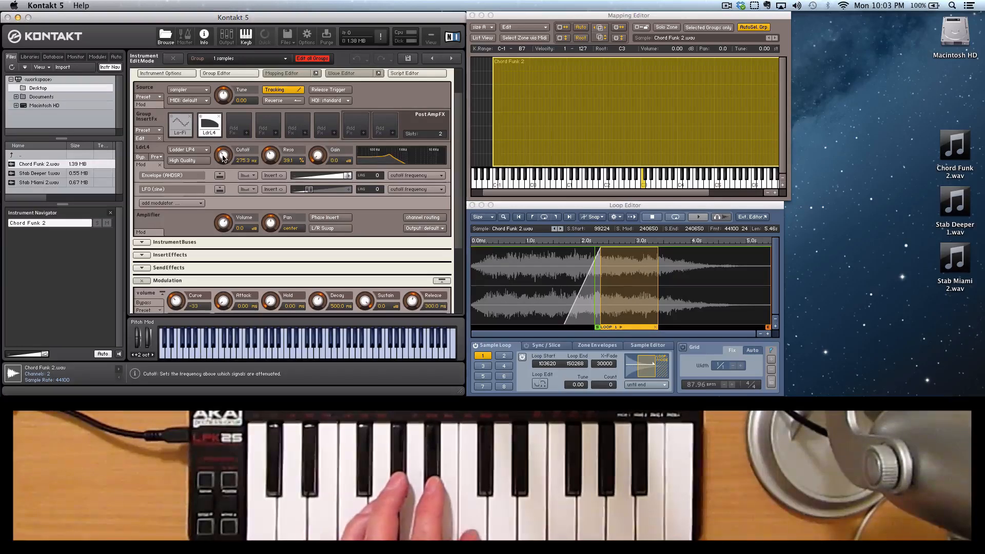
pyautogui.scroll(-5, 272, 288)
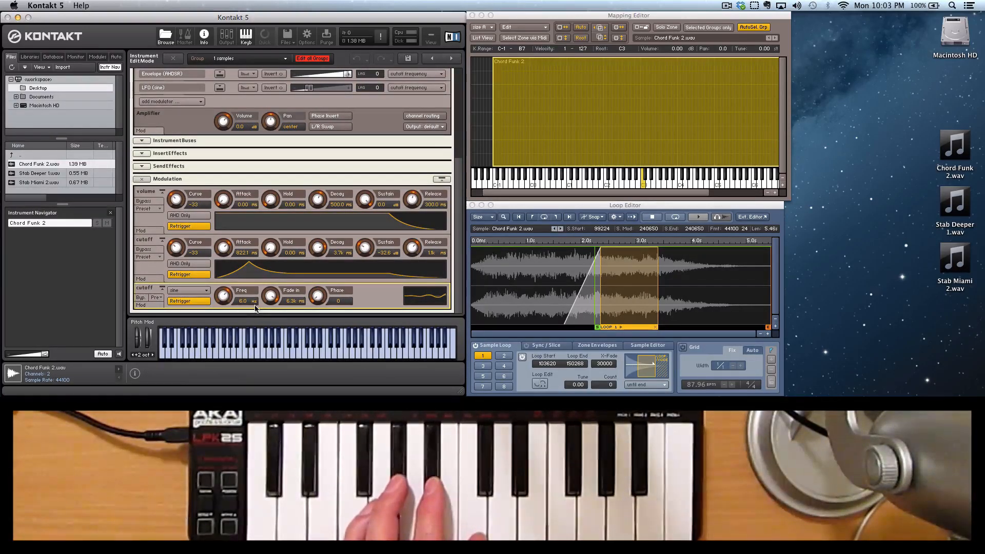
pyautogui.click(255, 302)
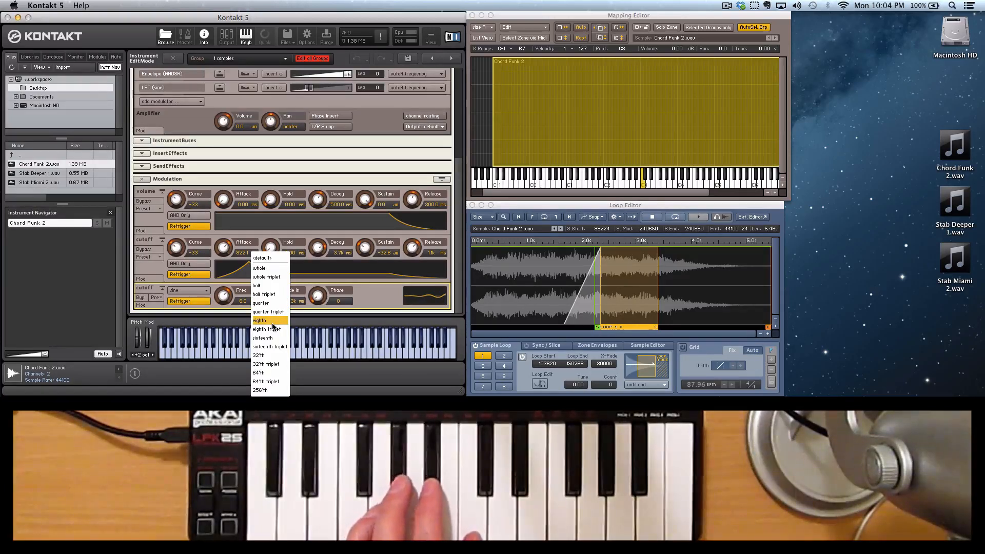
pyautogui.click(233, 284)
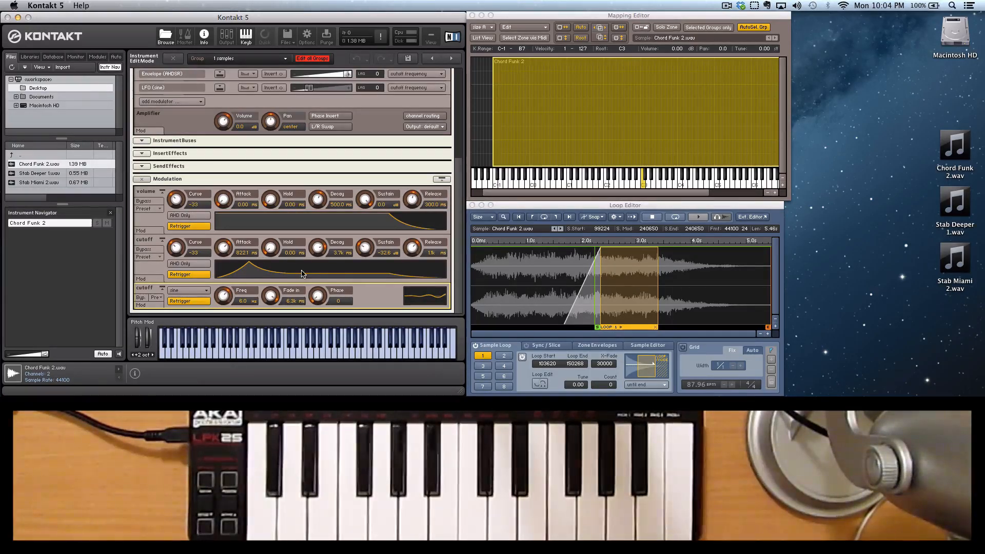
# - Browse the low-pass filters in the module library and show the description of SV LP4
pyautogui.scroll(5, 287, 246)
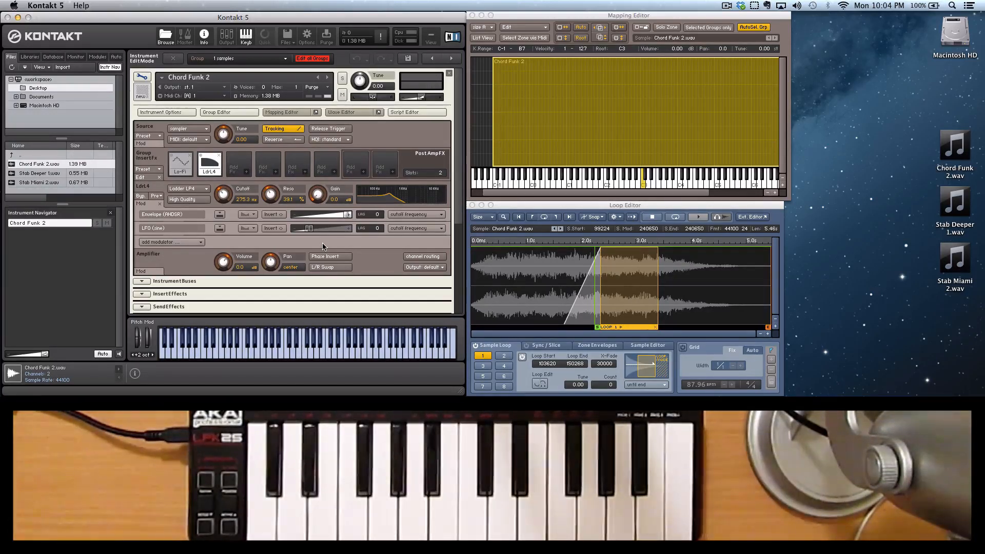
pyautogui.click(98, 57)
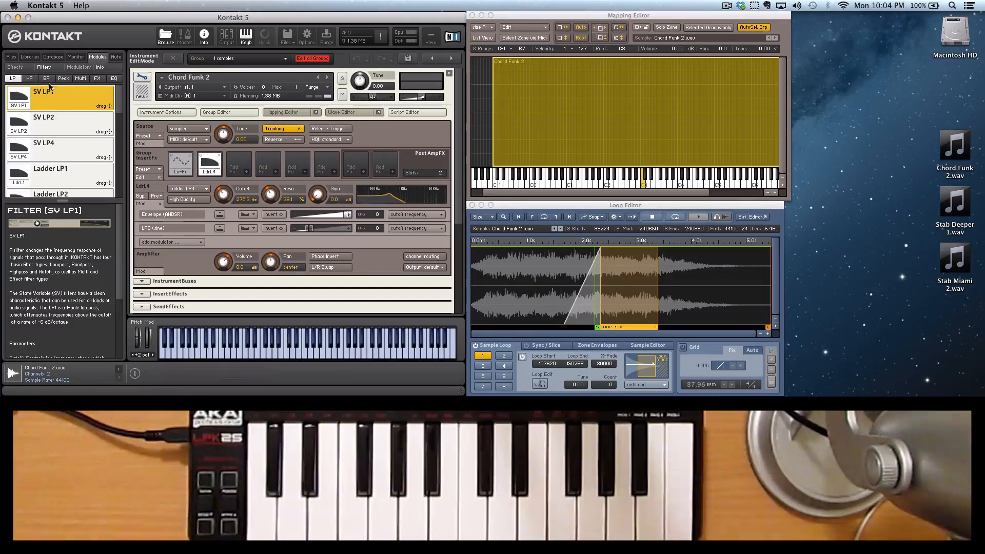
pyautogui.scroll(-8, 43, 148)
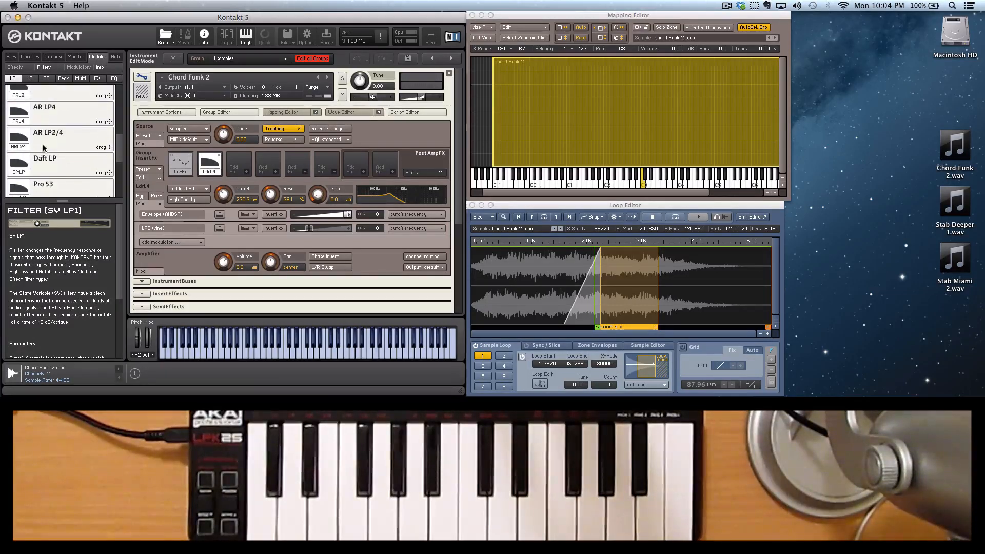
pyautogui.scroll(8, 43, 148)
pyautogui.click(46, 150)
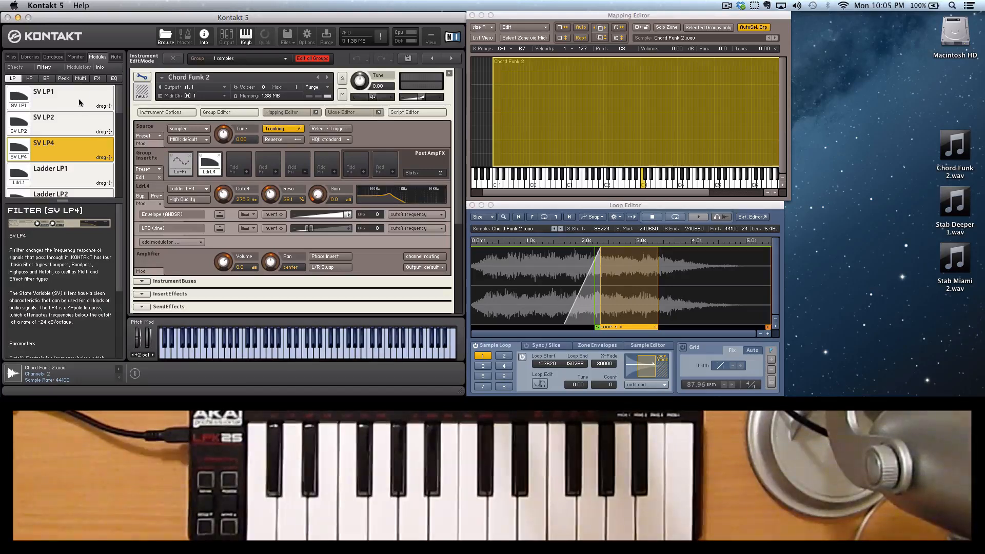
# - Review the LFO and envelope modulators offered in the module library
pyautogui.click(78, 68)
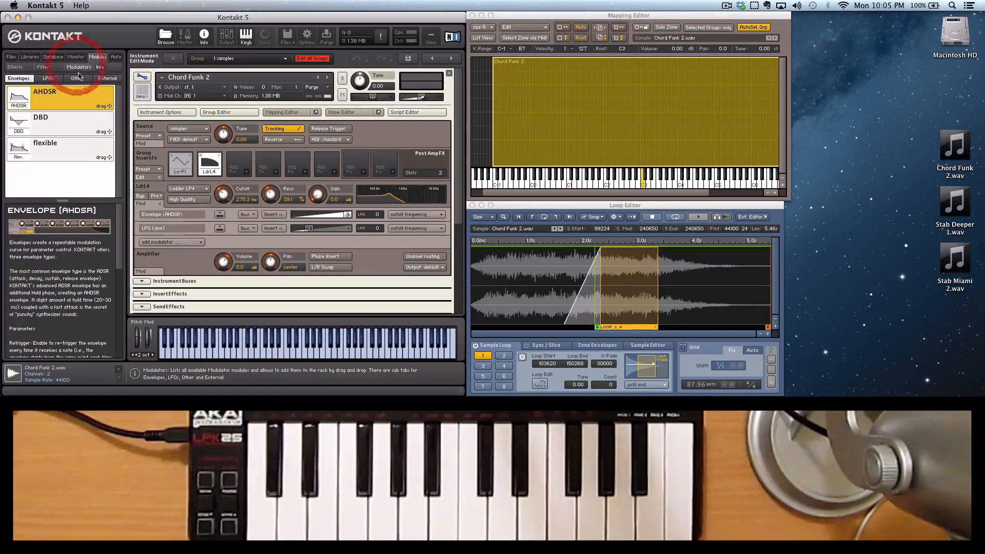
pyautogui.click(48, 78)
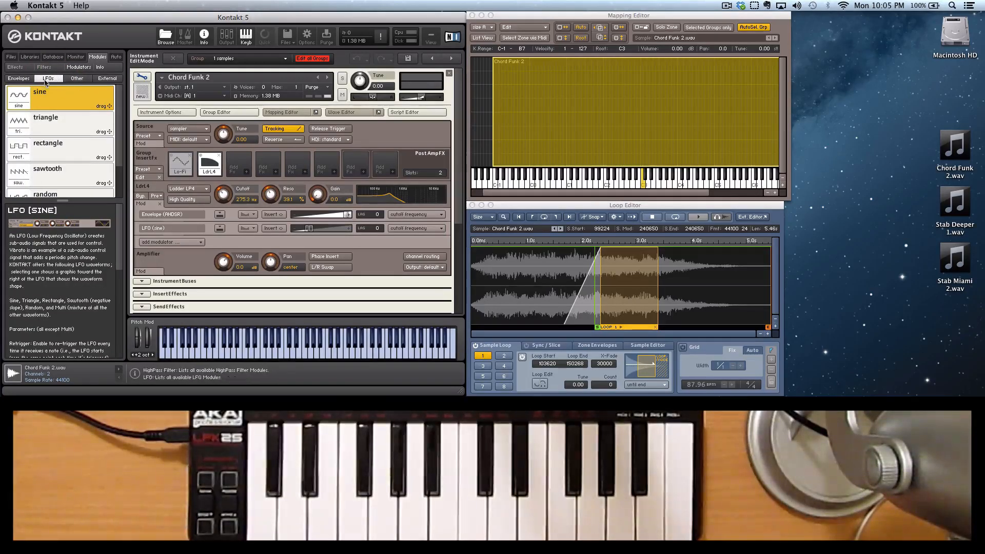
pyautogui.click(19, 78)
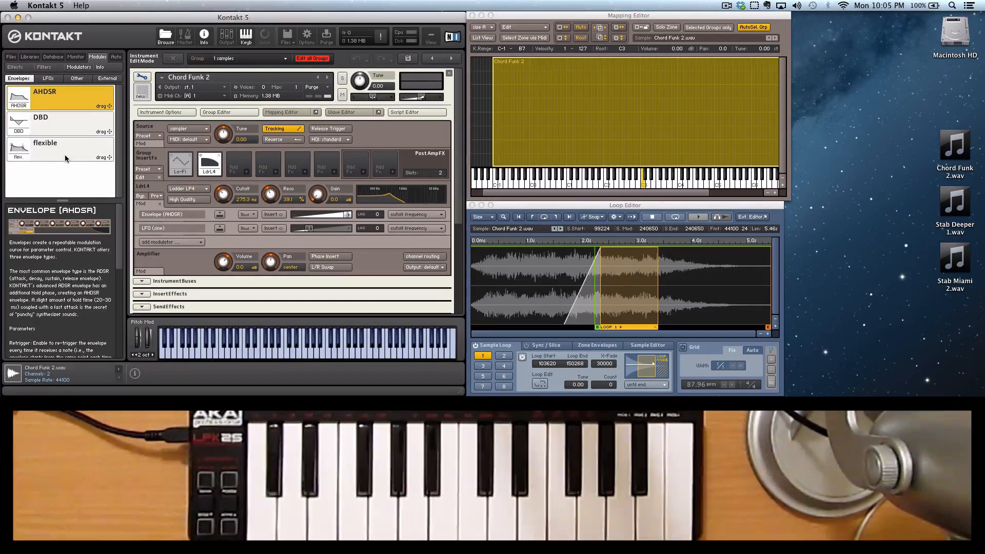